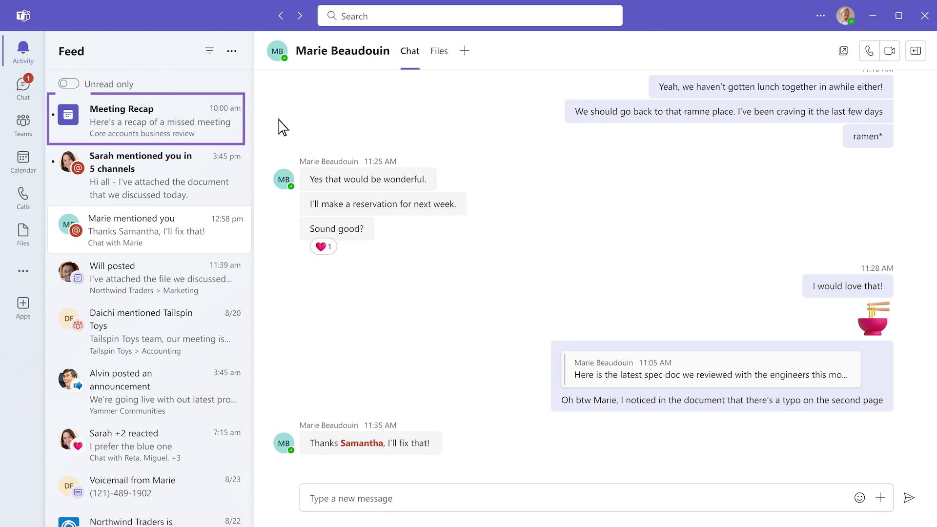
Open the Meeting Recap for the missed Core accounts business review from the Activity feed.
left_click(175, 120)
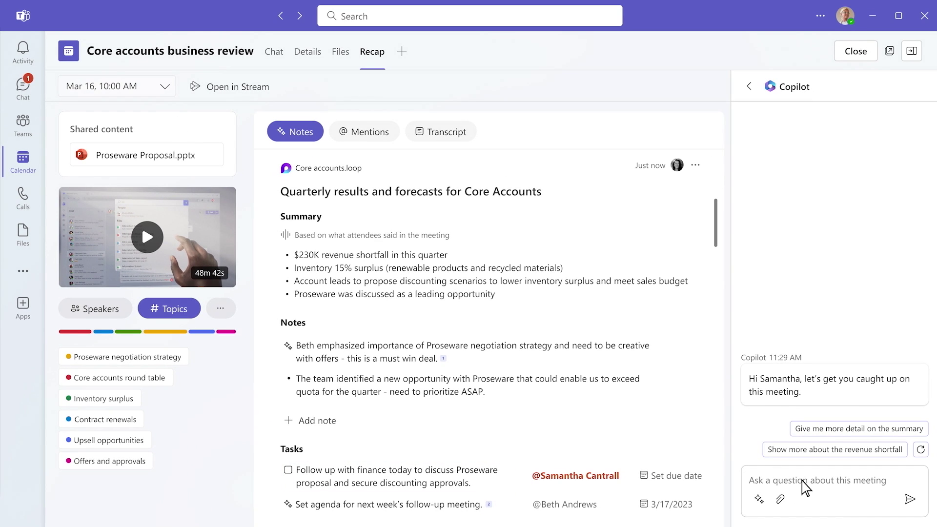
Ask the recap's Copilot about other customers discussed, why Proseware led, and other solutions discussed.
type("Whatother customers were di")
type("scussed and what factors were considered?")
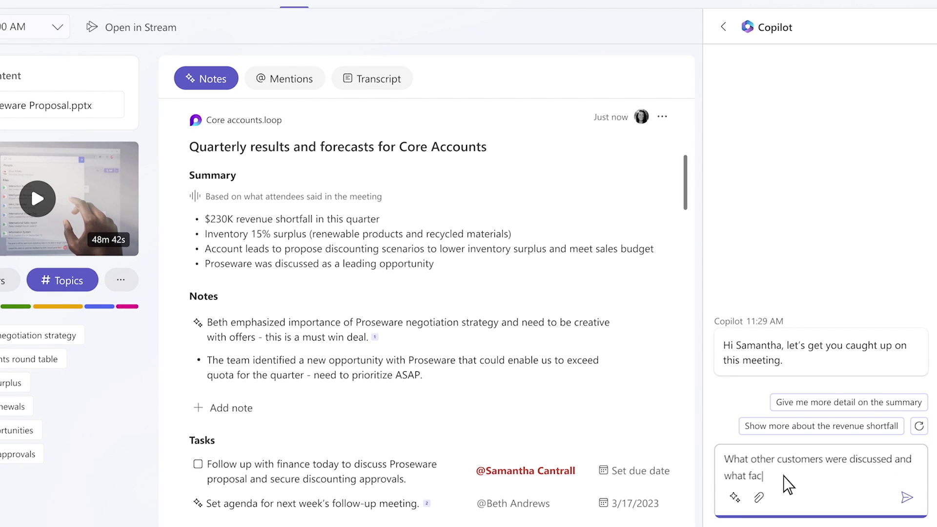
left_click(906, 497)
type("Why was Proseware the leading proposal?")
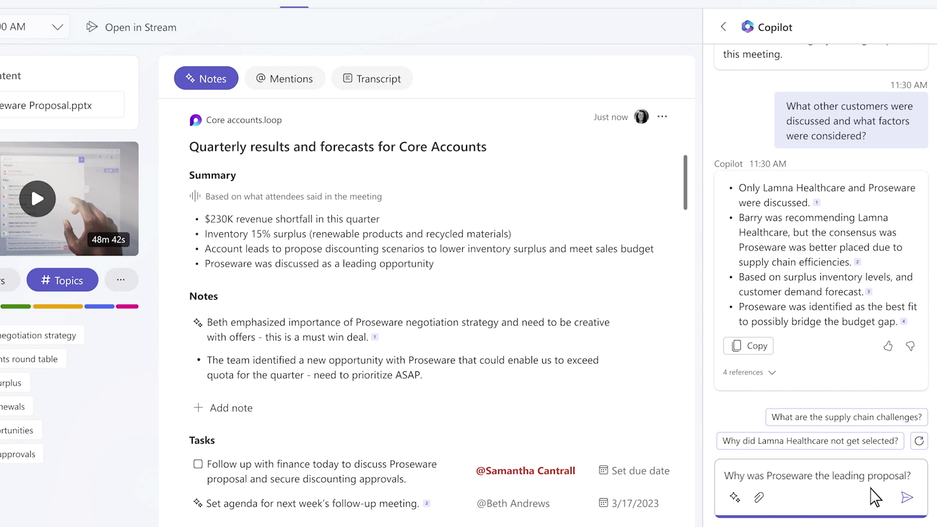
left_click(907, 497)
type("What other solutions were discussed in")
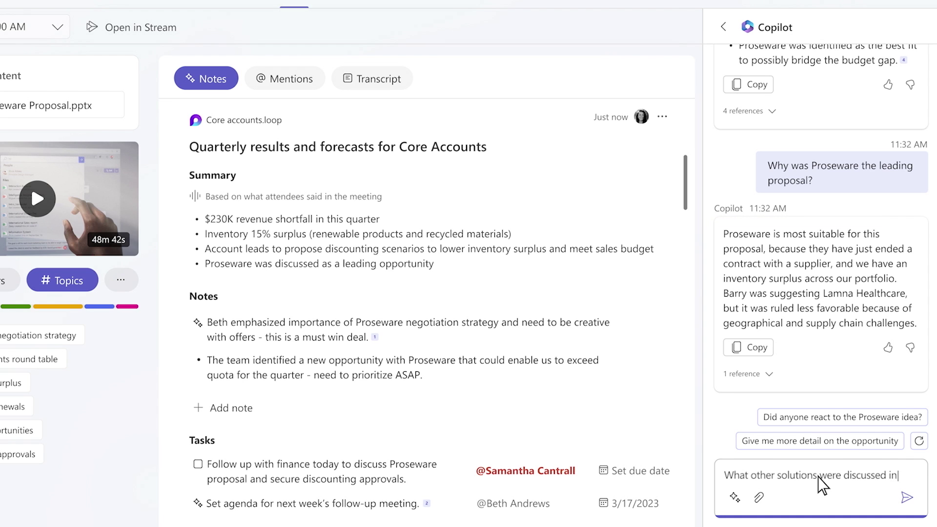
type("the meeting?")
left_click(906, 497)
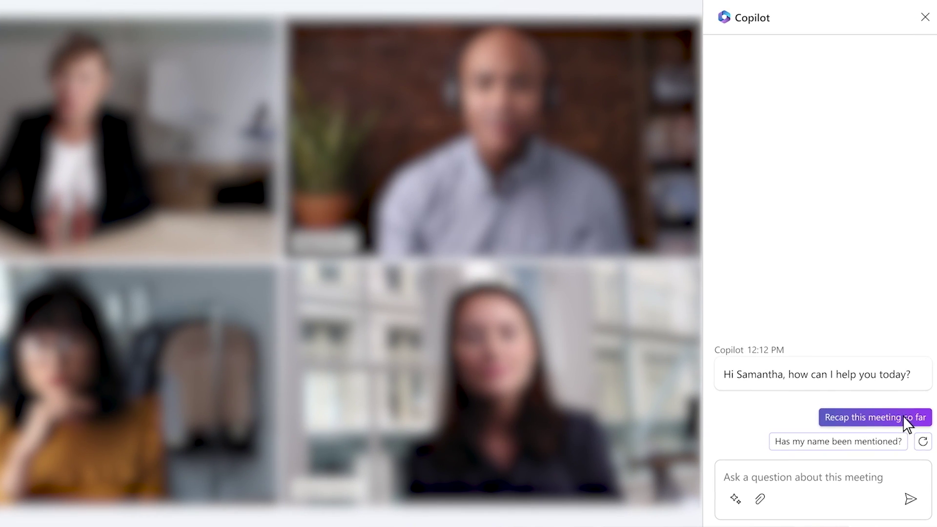
Get Copilot's live-meeting recap, the group's feelings on inventory status, and the unresolved questions.
left_click(908, 429)
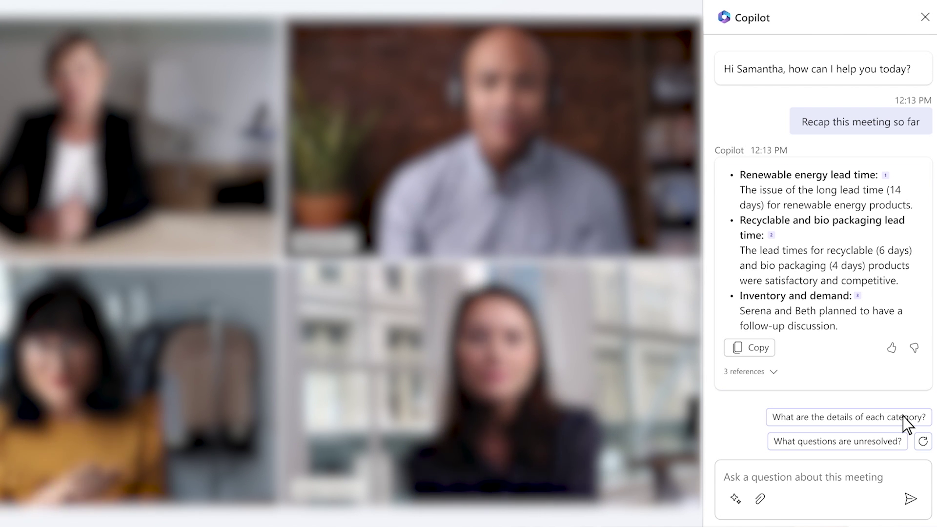
left_click(864, 476)
type("Ho")
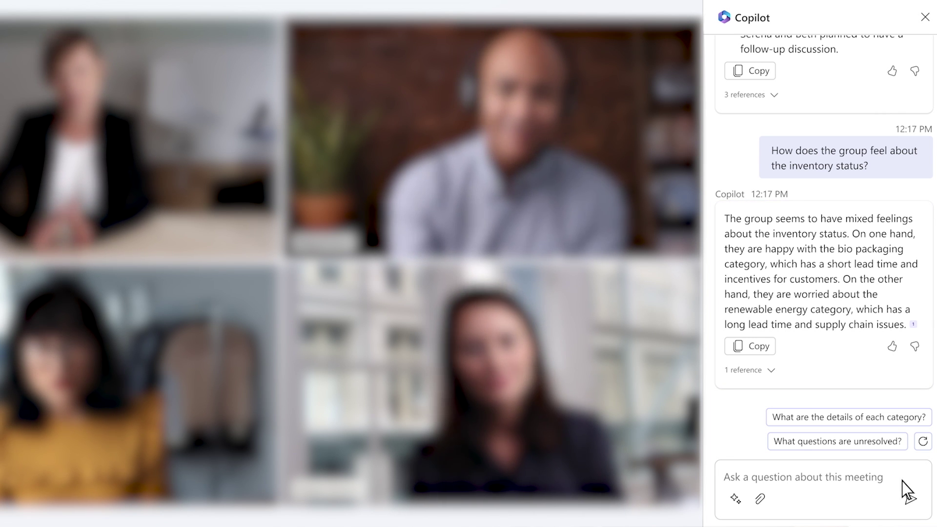
left_click(882, 441)
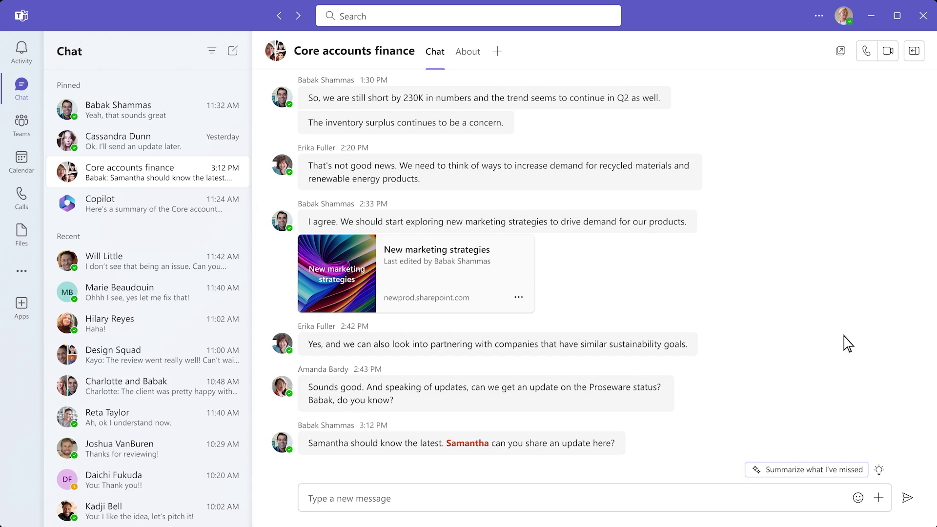
Summarize the missed chat, then insert a Copilot Proseware status update from this week's emails.
left_click(830, 470)
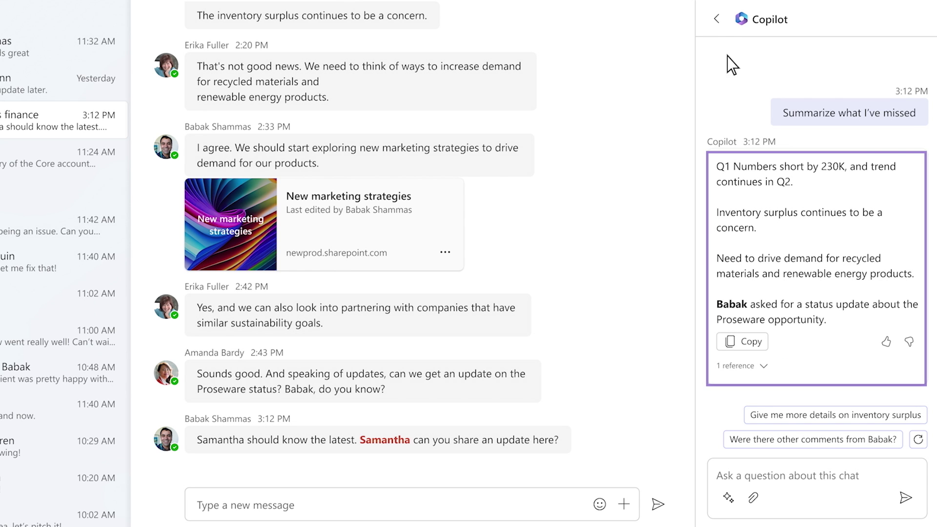
left_click(717, 19)
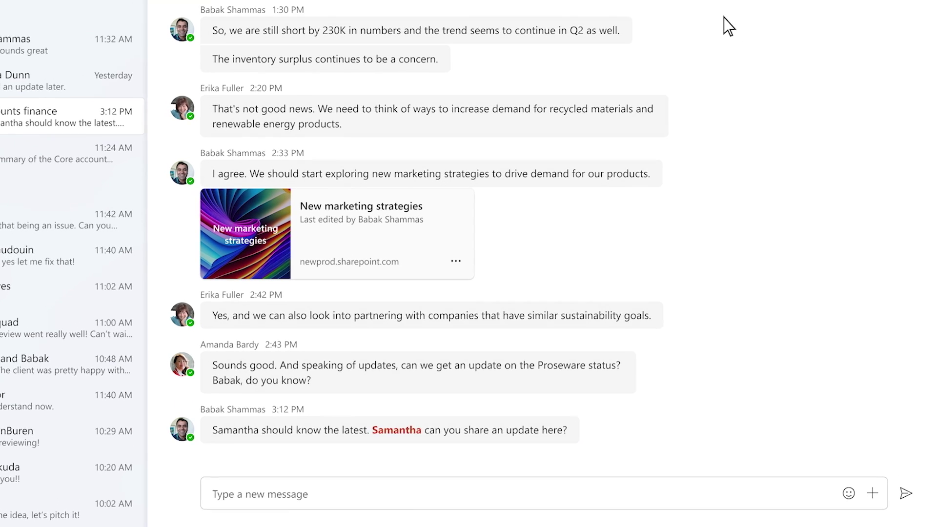
left_click(186, 499)
type("@")
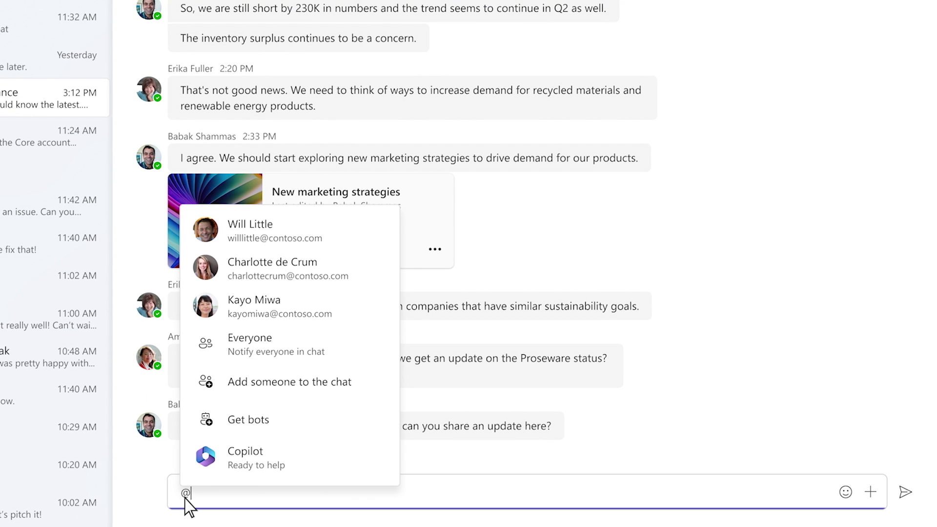
left_click(264, 462)
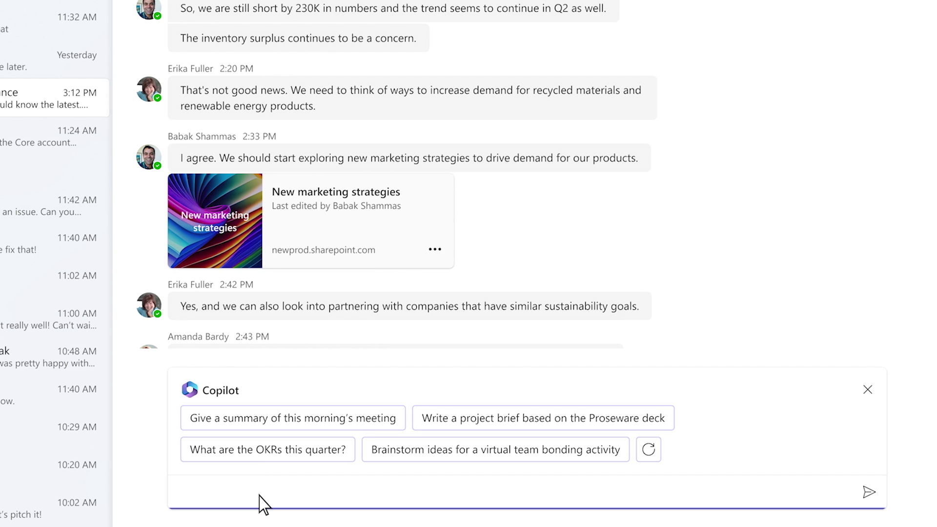
type("Create a status update on Proseware from email conversations this week")
left_click(868, 492)
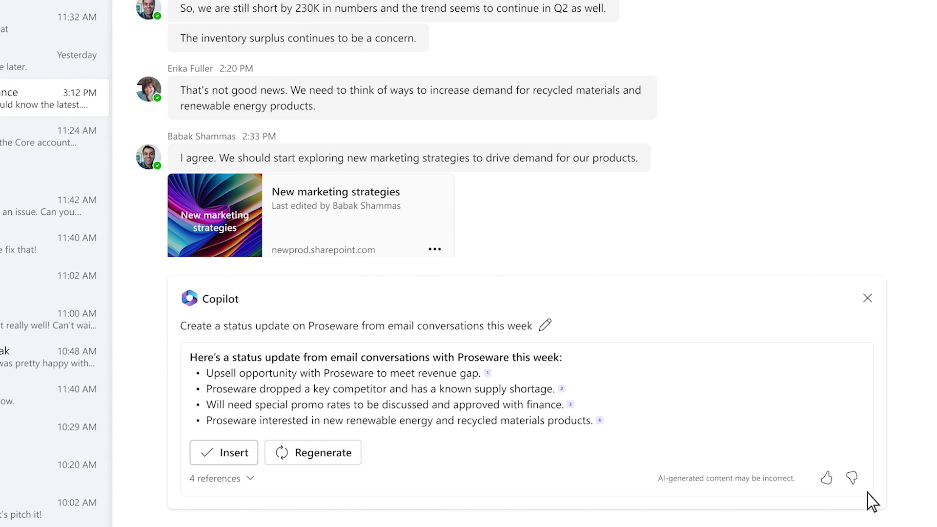
left_click(227, 454)
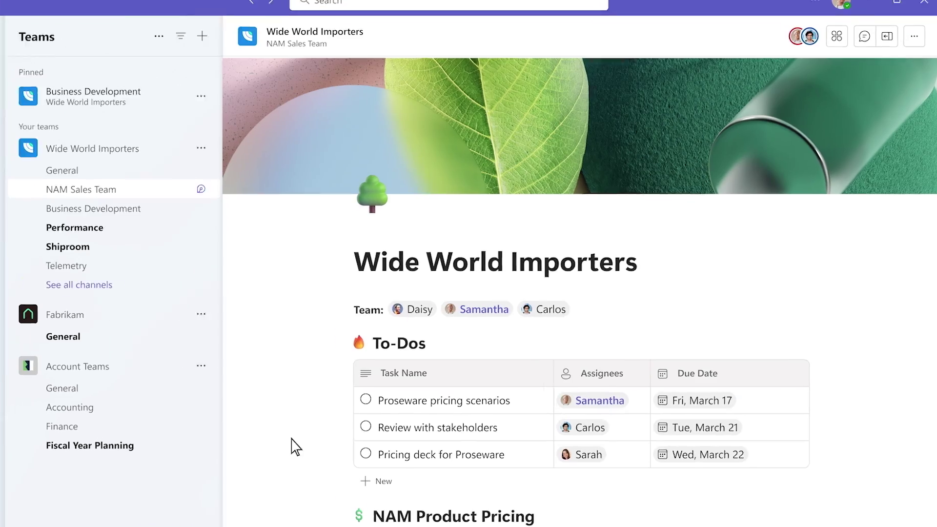
Review the Wide World Importers page's To-Dos, pricing table and schedule, down to a new block.
scroll(291, 447, "down", 4)
scroll(266, 448, "down", 4)
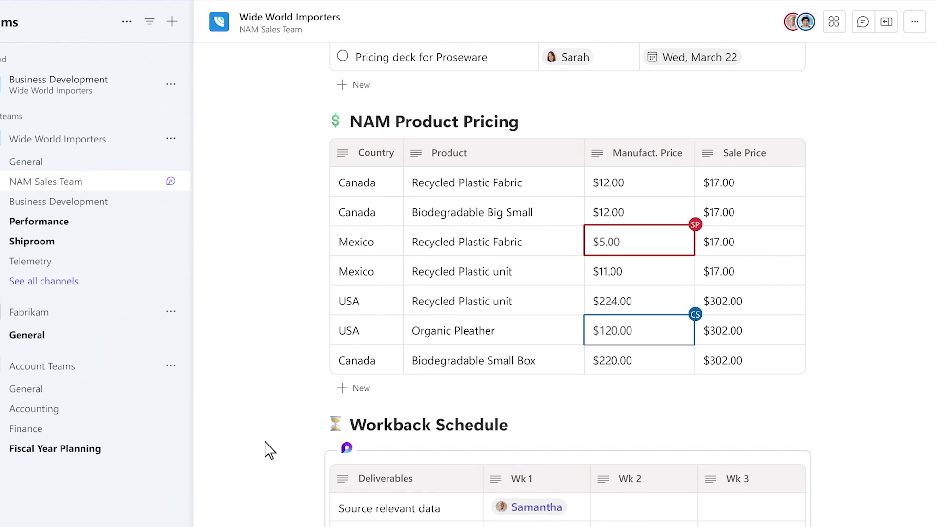
scroll(270, 449, "down", 2)
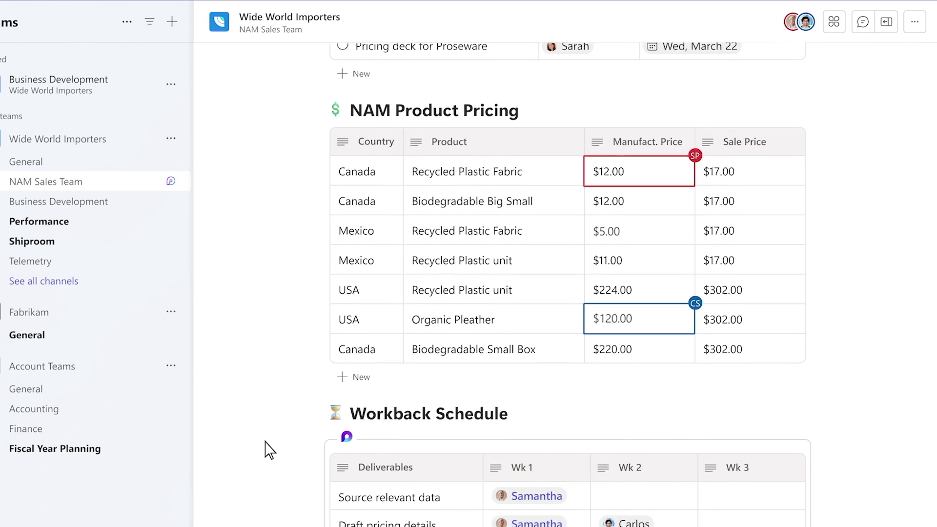
scroll(270, 449, "down", 2)
scroll(270, 449, "down", 3)
scroll(270, 449, "down", 4)
scroll(270, 449, "down", 5)
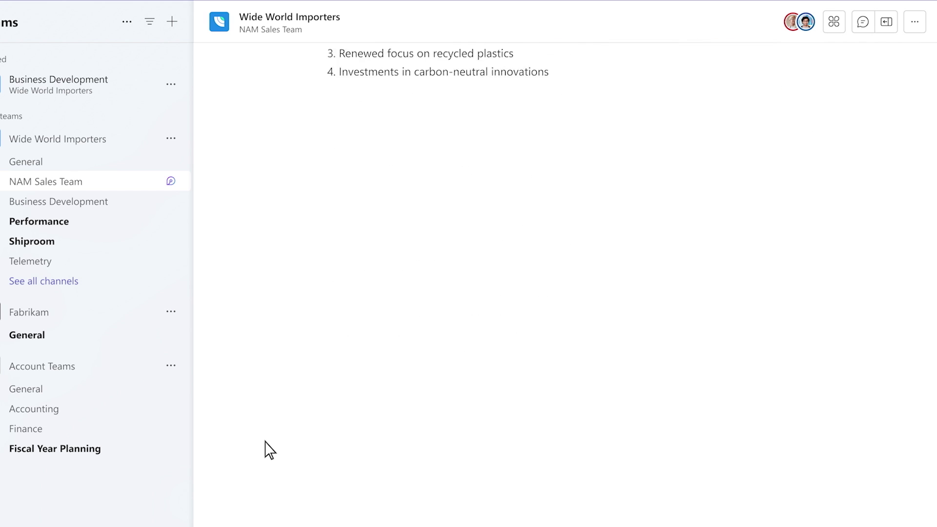
left_click(338, 74)
Add a 'Product Offers' heading with a package emoji at the end of the page.
type("/em")
key("Return")
left_click(355, 182)
type("Product Offers")
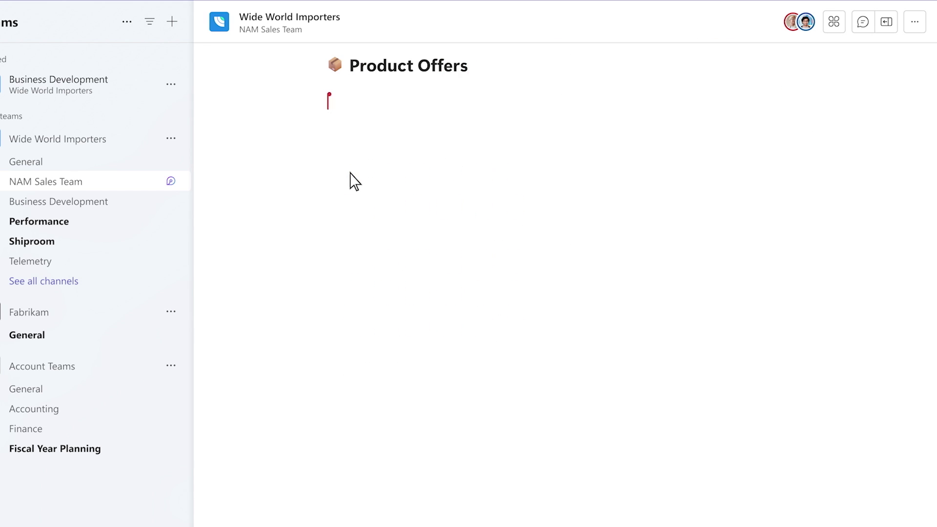
type("/")
Generate a Copilot table of top Proseware products, categories and discounts from Proseware Q1 Sales.
left_click(355, 154)
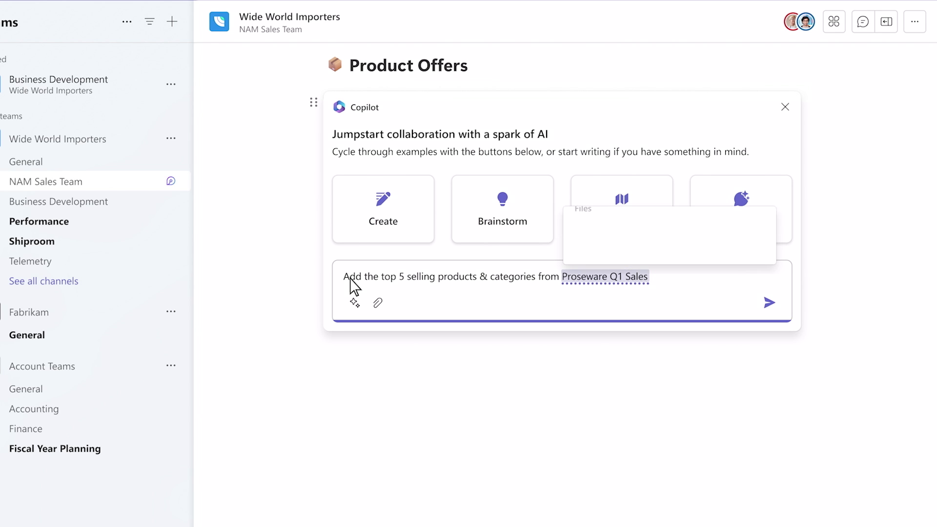
left_click(639, 224)
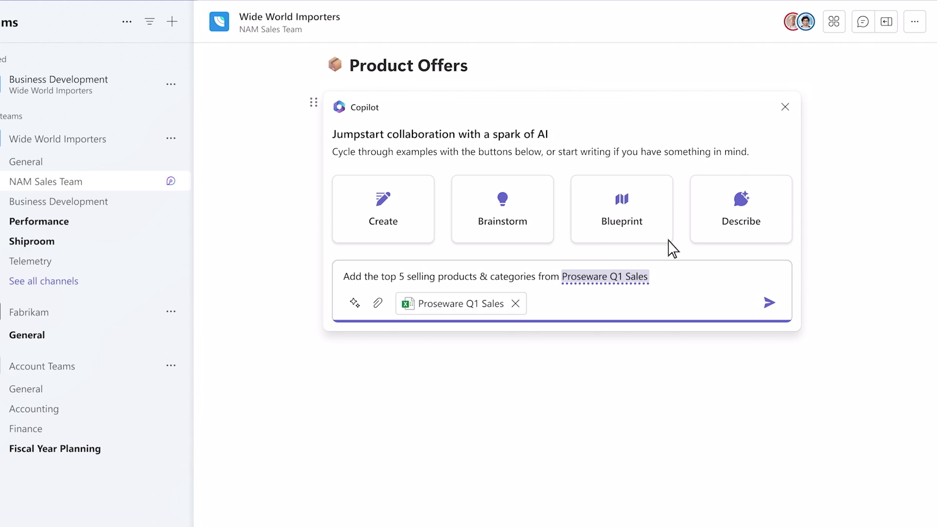
left_click(768, 303)
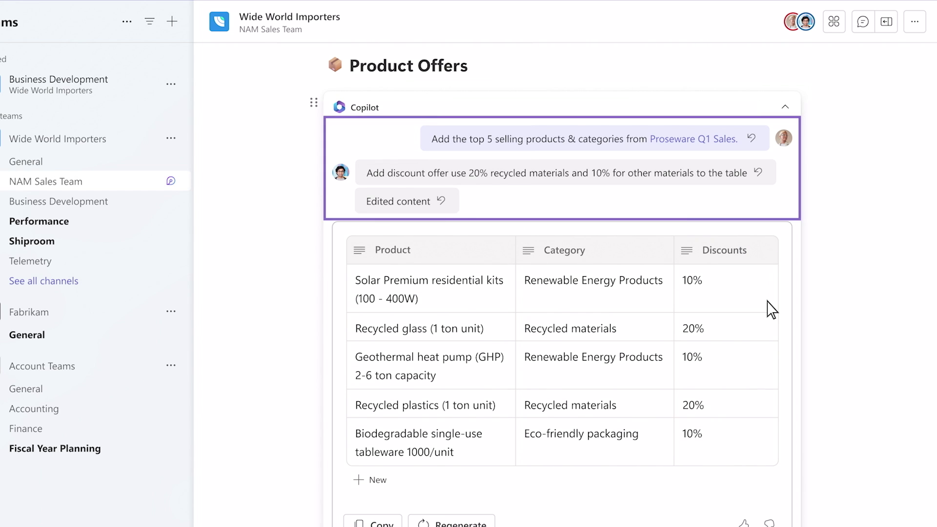
left_click(785, 108)
scroll(795, 132, "up", 10)
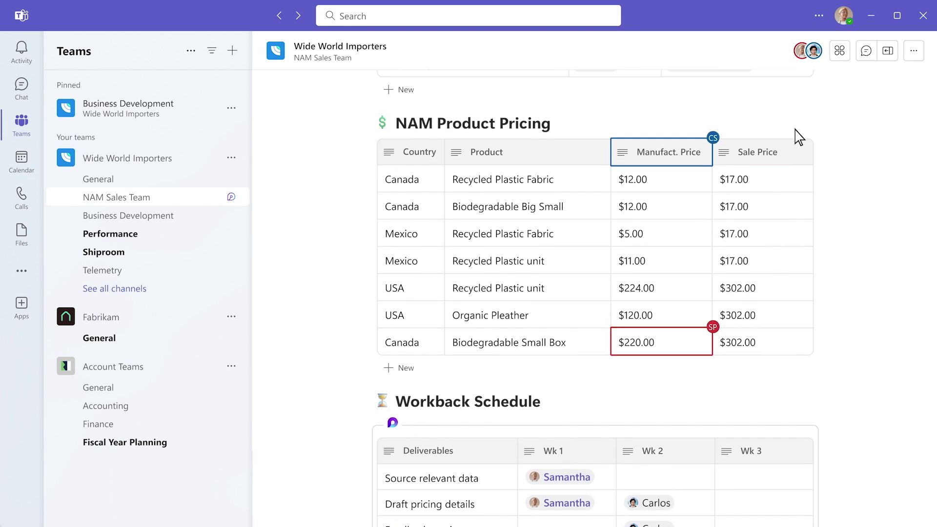
scroll(798, 137, "up", 5)
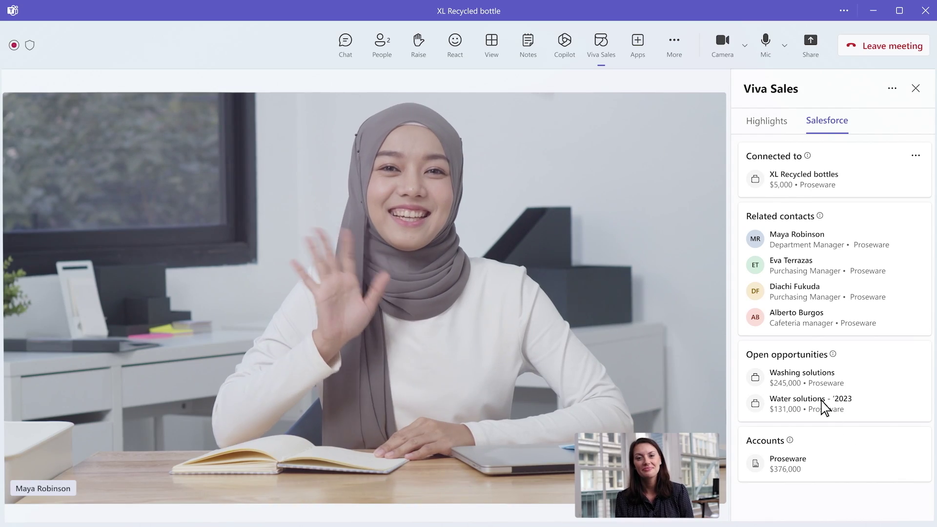
Replace the Viva Sales deal pane with Copilot chat in the XL Recycled bottle call.
left_click(564, 55)
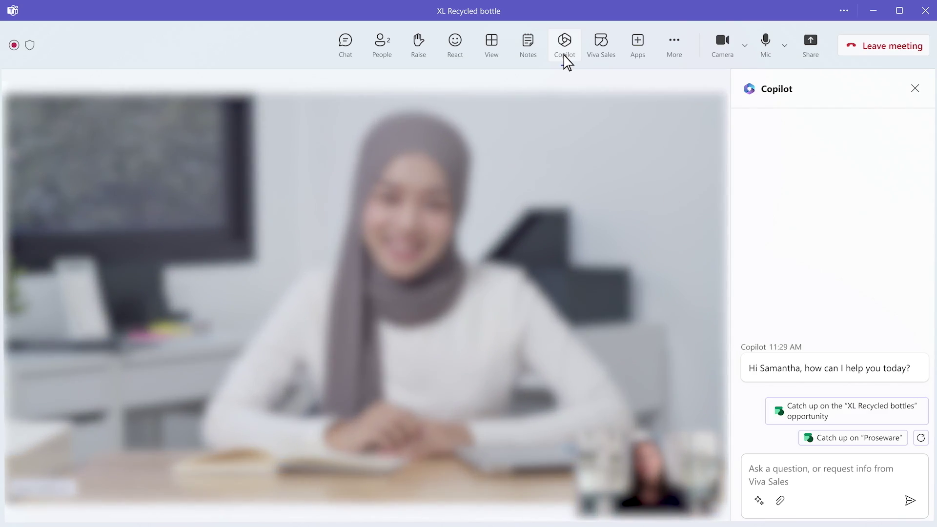
Get Copilot's XL Recycled bottles highlights, Northwind Traders competitor info, and a recap of the meeting.
left_click(789, 405)
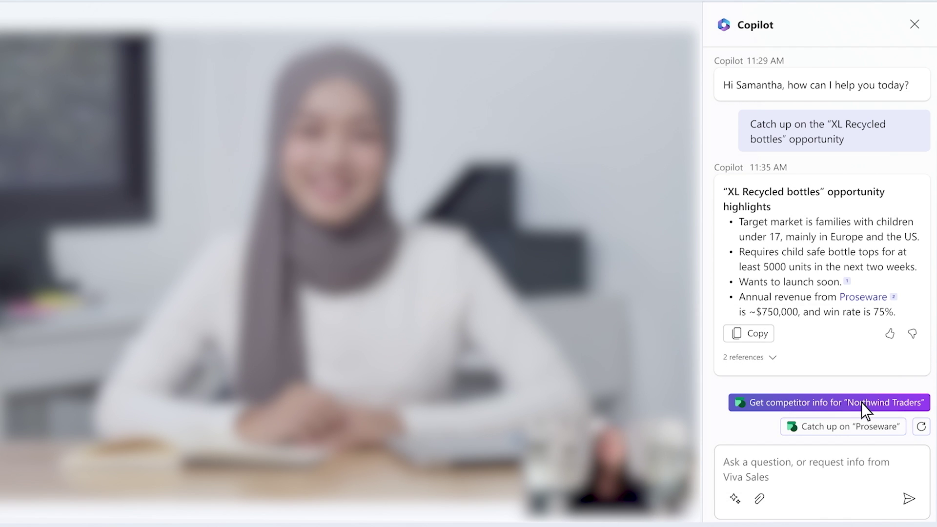
left_click(865, 405)
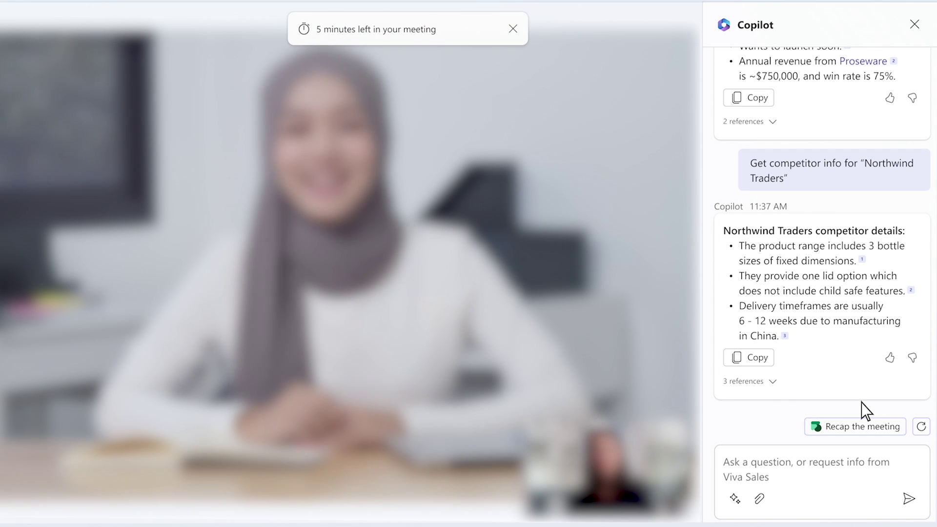
left_click(862, 428)
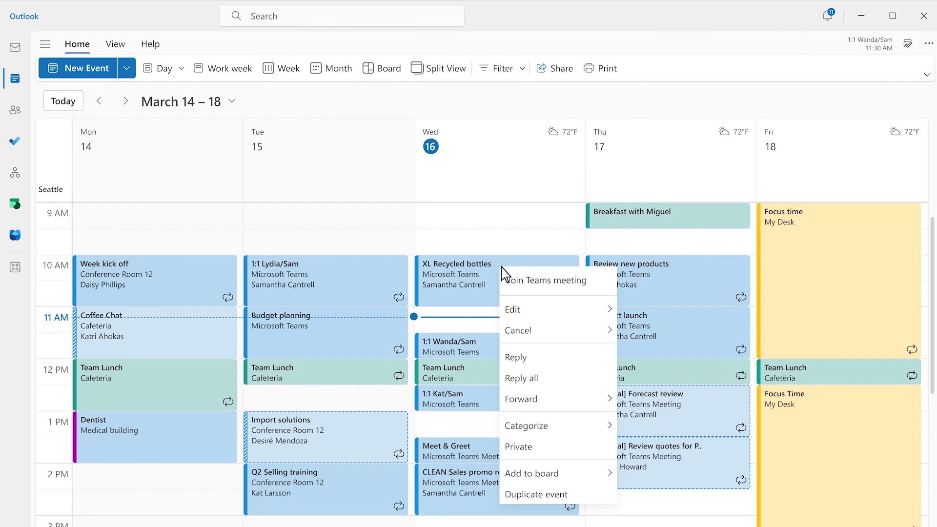
Send a Copilot-drafted proposal follow-up for XL Recycled bottles with an added delivery-countries bullet.
left_click(540, 356)
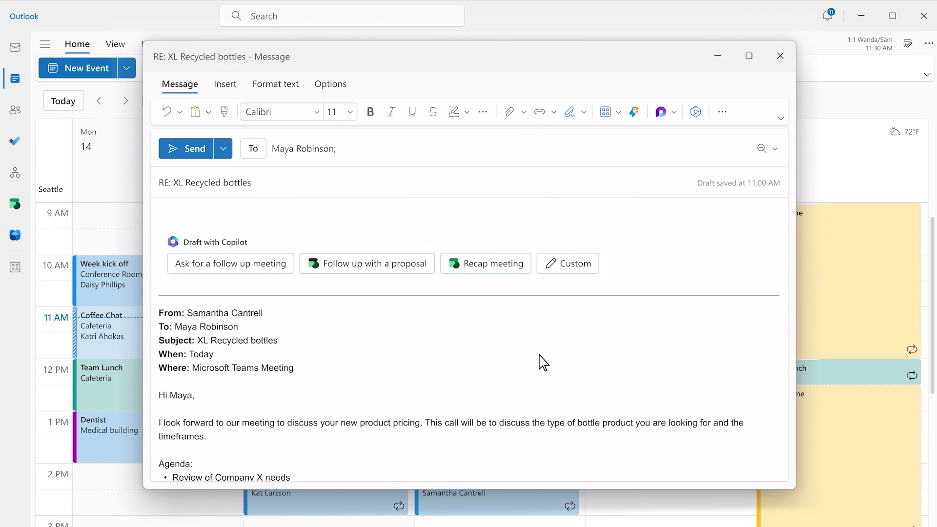
left_click(378, 264)
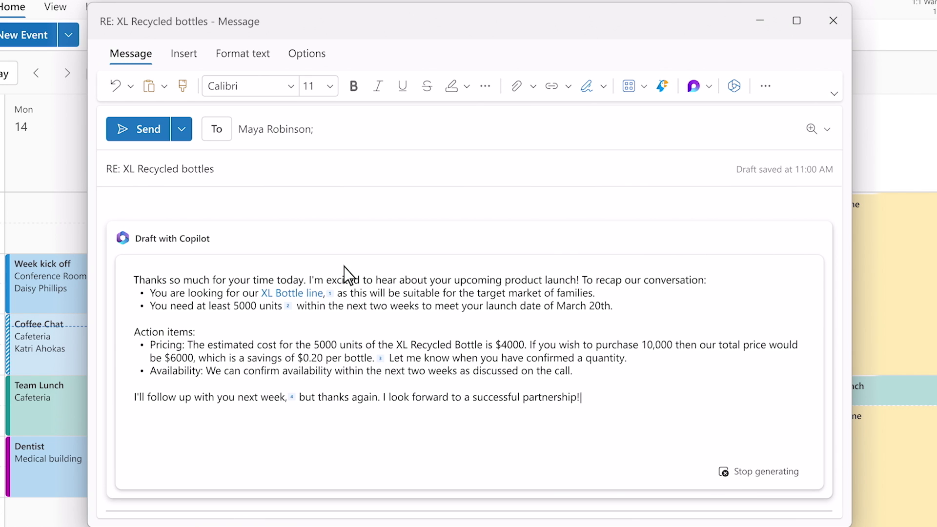
left_click(177, 436)
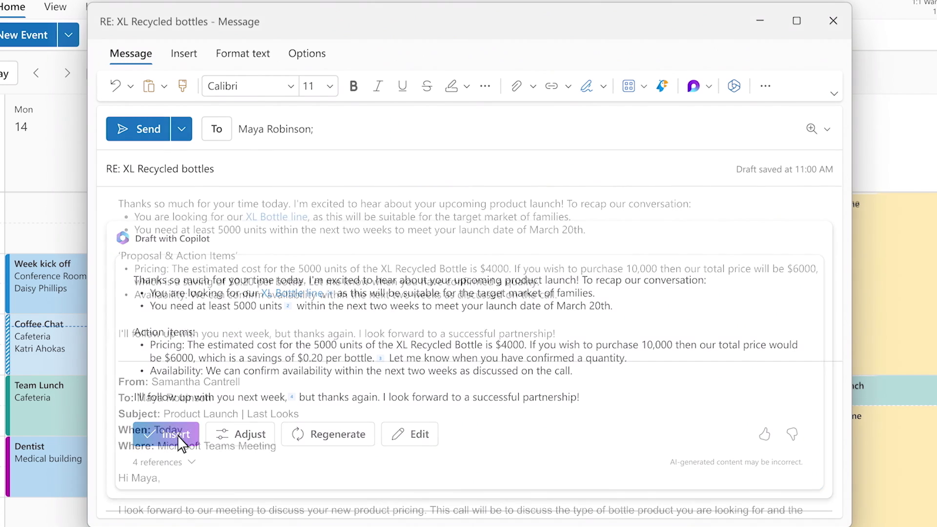
left_click(133, 307)
type("We can confirm this can be delivered to your requested countries including the child safety lids.")
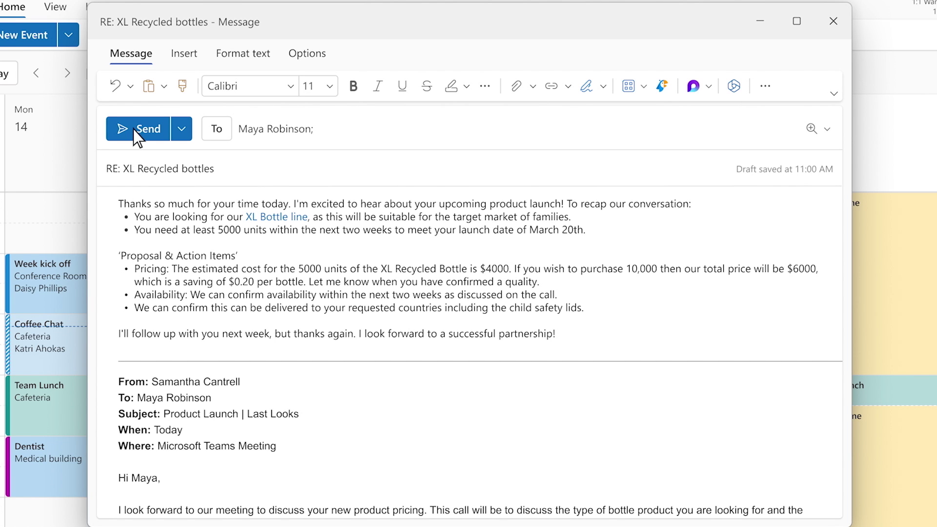
left_click(133, 128)
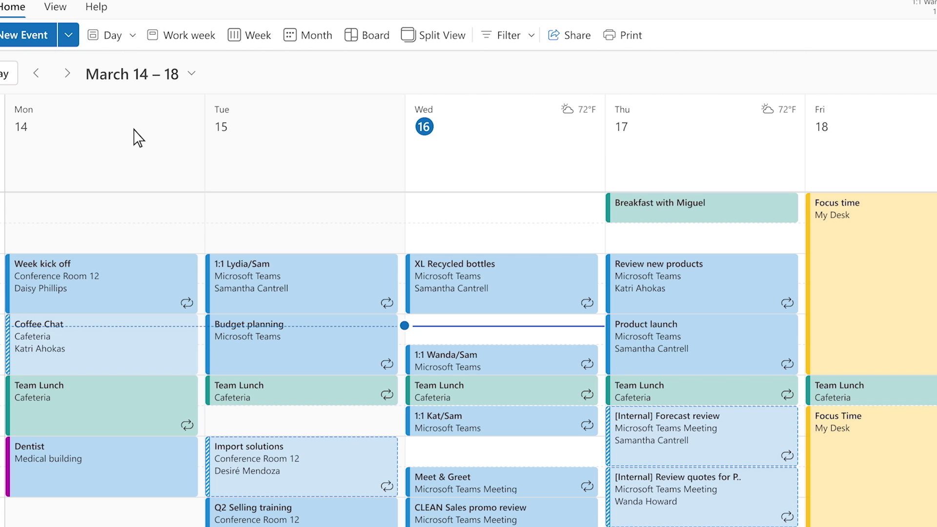
Summarize the customer's email reply and close the opportunity as won.
left_click(15, 49)
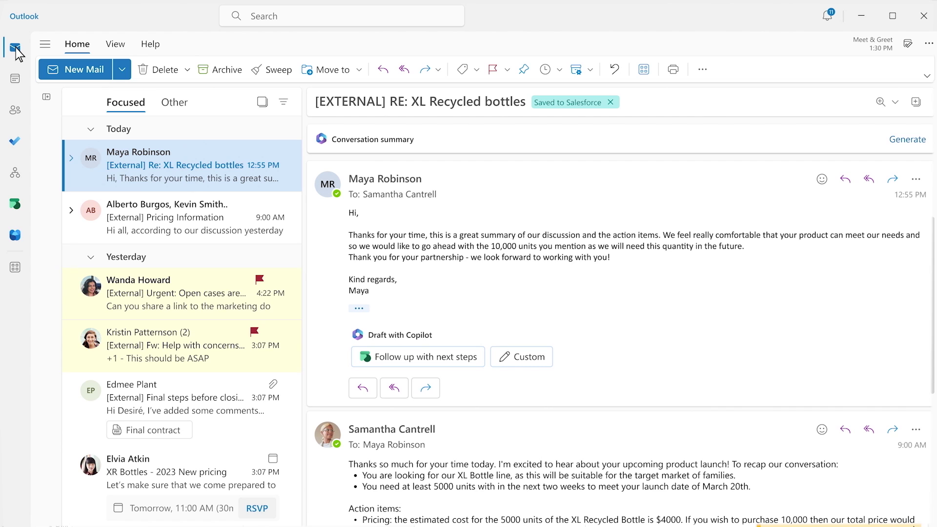
left_click(906, 140)
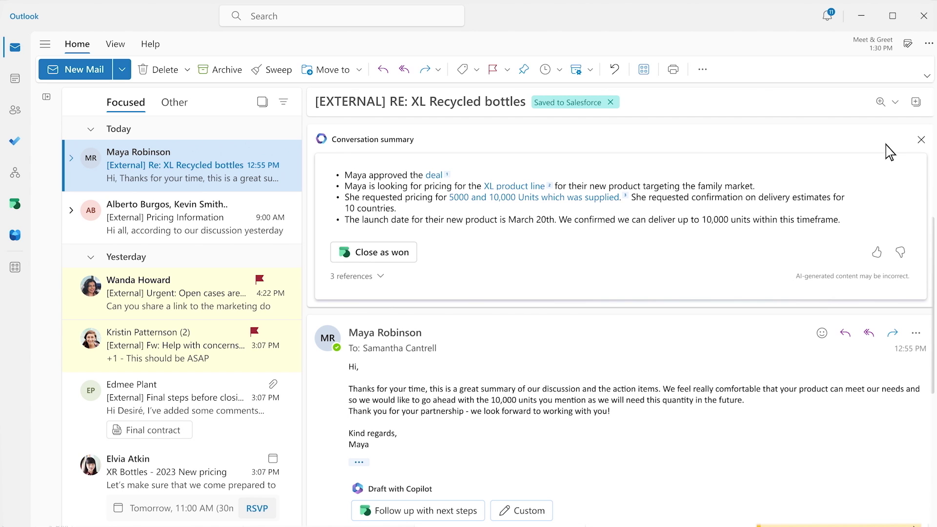
left_click(376, 253)
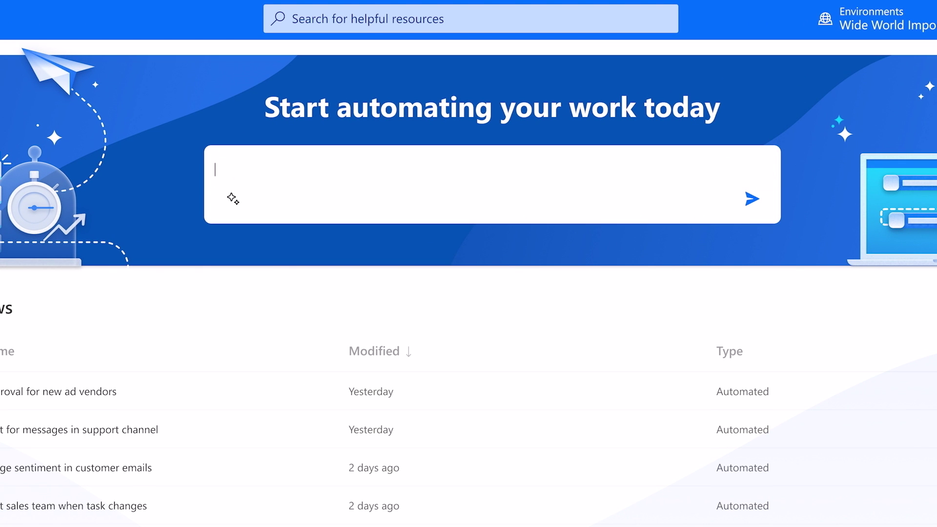
Describe a private Teams channel flow for urgent Proseware issues, accept AI's suggestion, and edit it.
type("Cre")
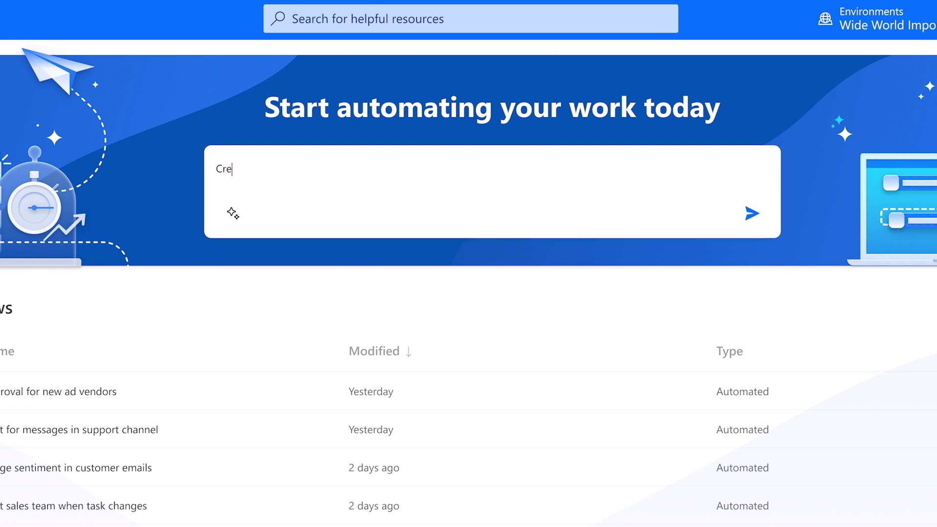
type("ate a privat")
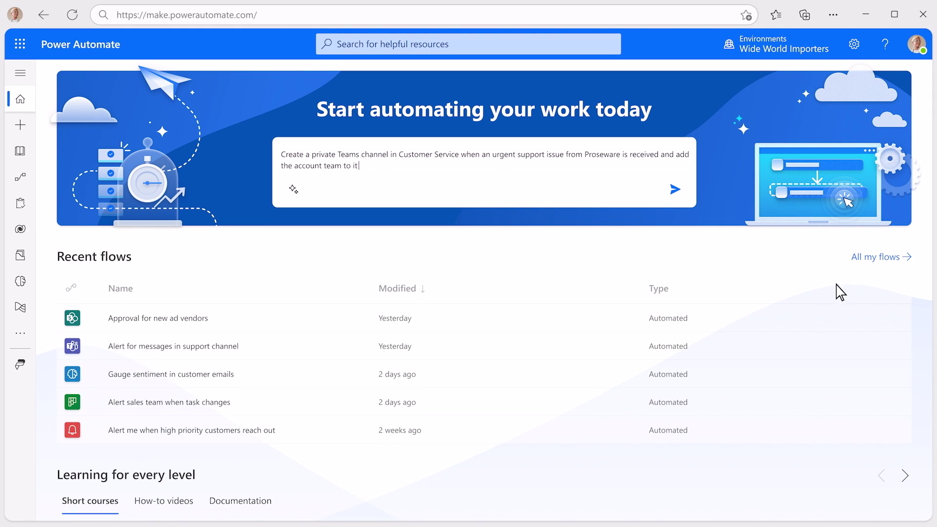
left_click(674, 189)
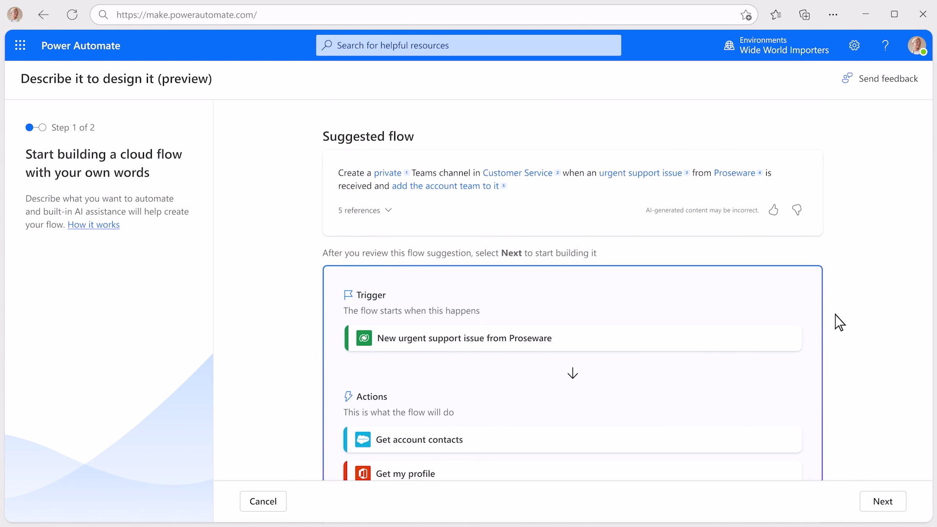
scroll(839, 323, "down", 3)
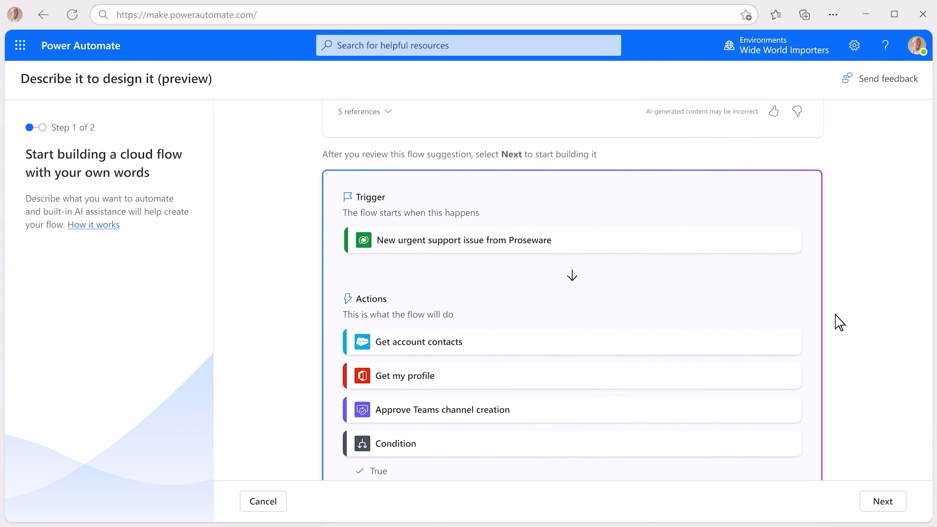
left_click(883, 503)
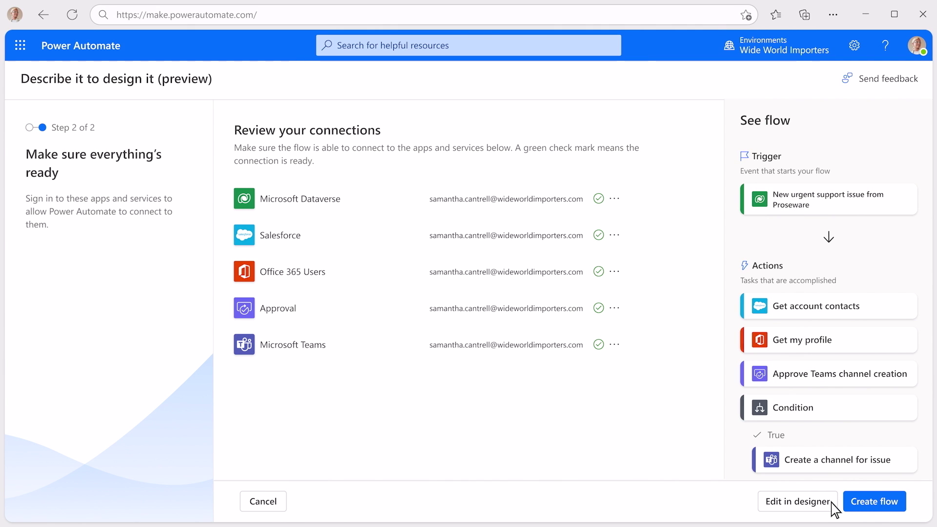
left_click(814, 505)
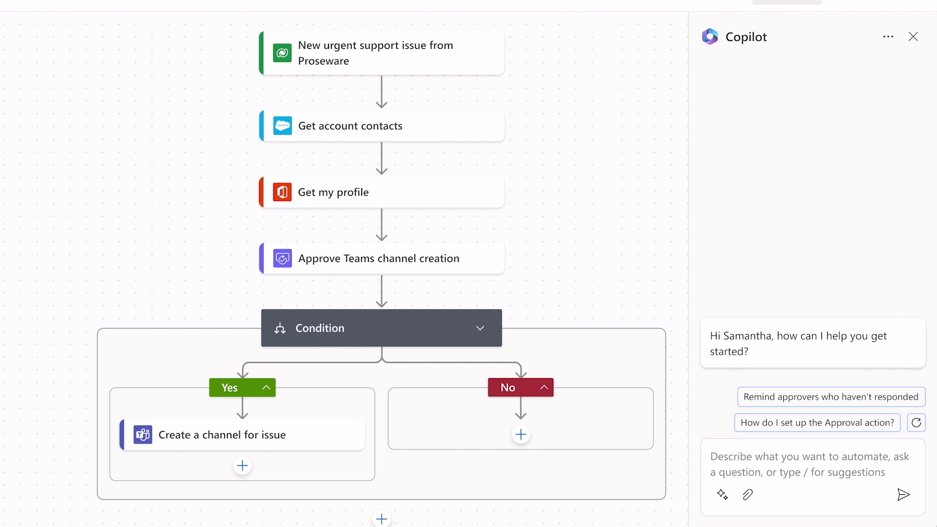
Ask Copilot to post a support-issue summary in the new channel, tagging relevant department contacts.
type("Aft")
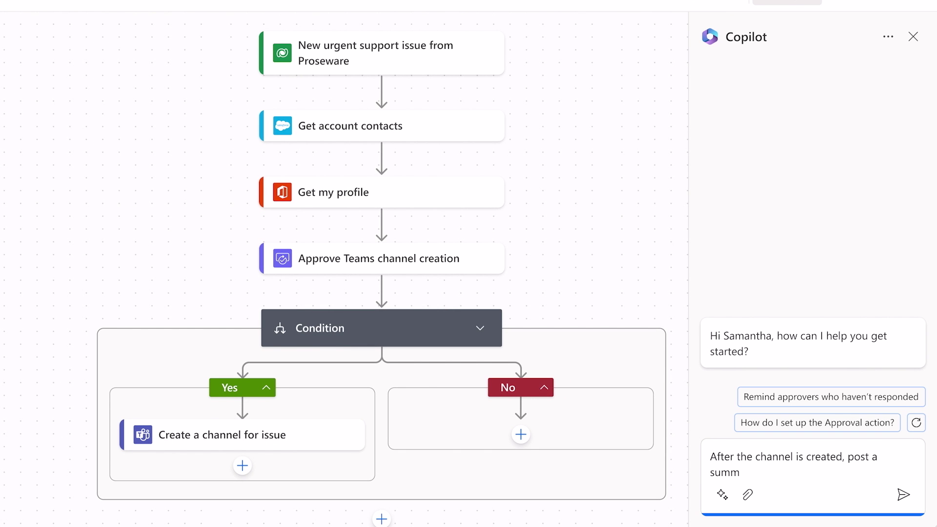
type(" issue that requests help. Tag contacts for departments most")
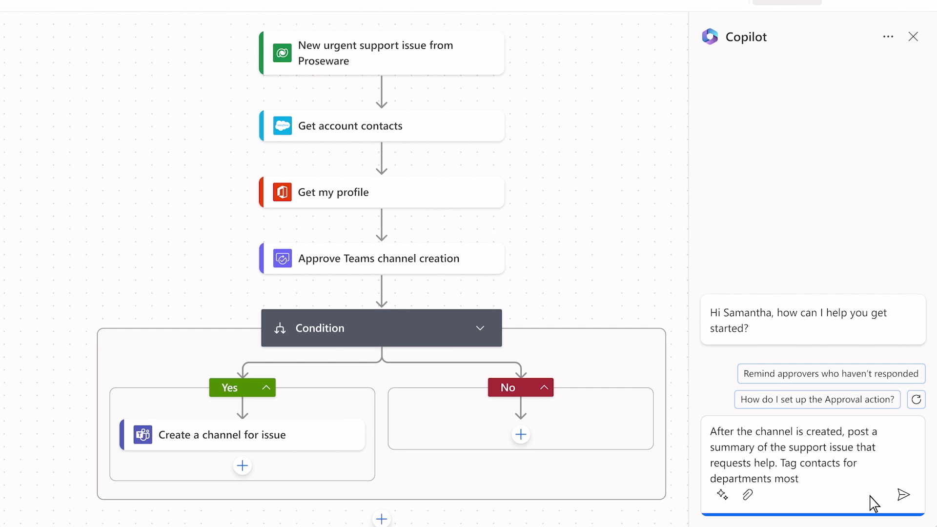
type("ant to the issue.")
left_click(903, 496)
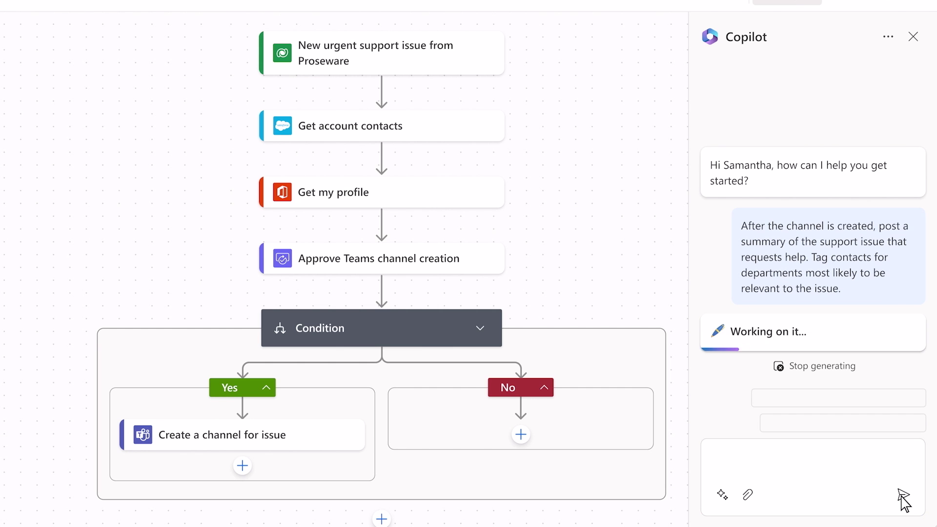